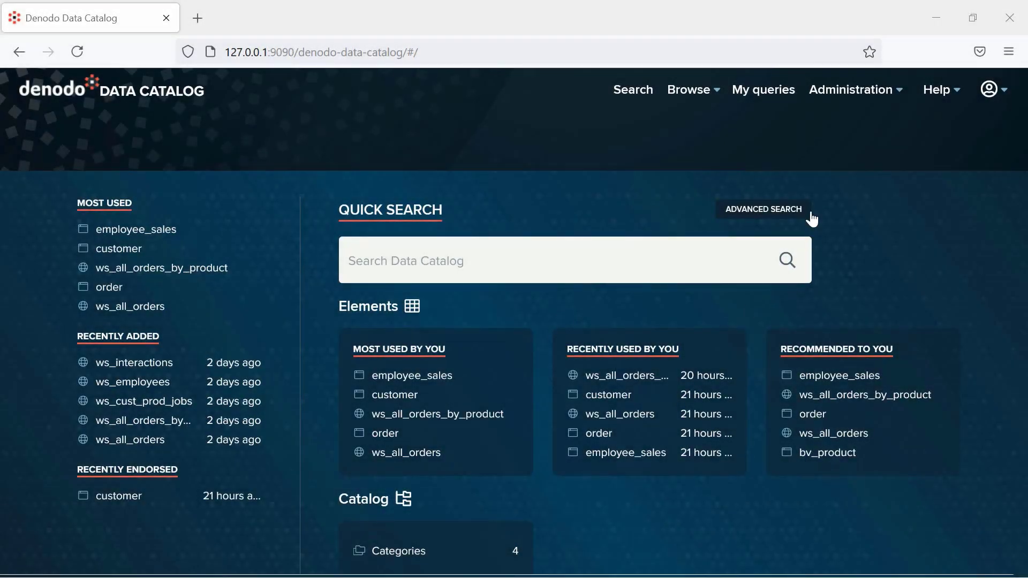
Open the catalog Search page from the header bar
{"action": "left_click", "coordinate": [636, 100]}
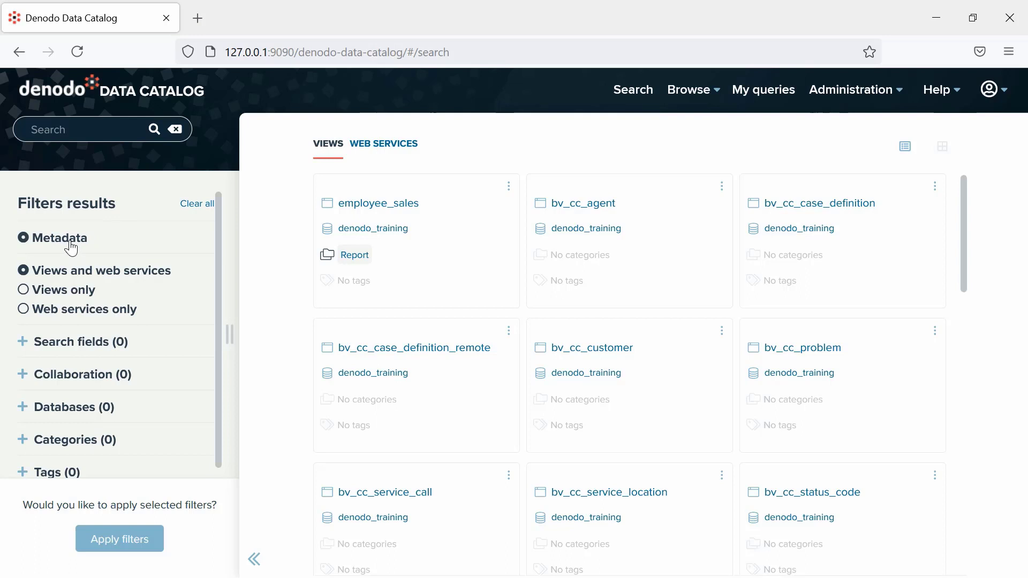
Restrict results to web services only and expand the Search fields options (Name, Description)
{"action": "left_click", "coordinate": [68, 296]}
{"action": "left_click", "coordinate": [66, 320]}
{"action": "left_click", "coordinate": [22, 343]}
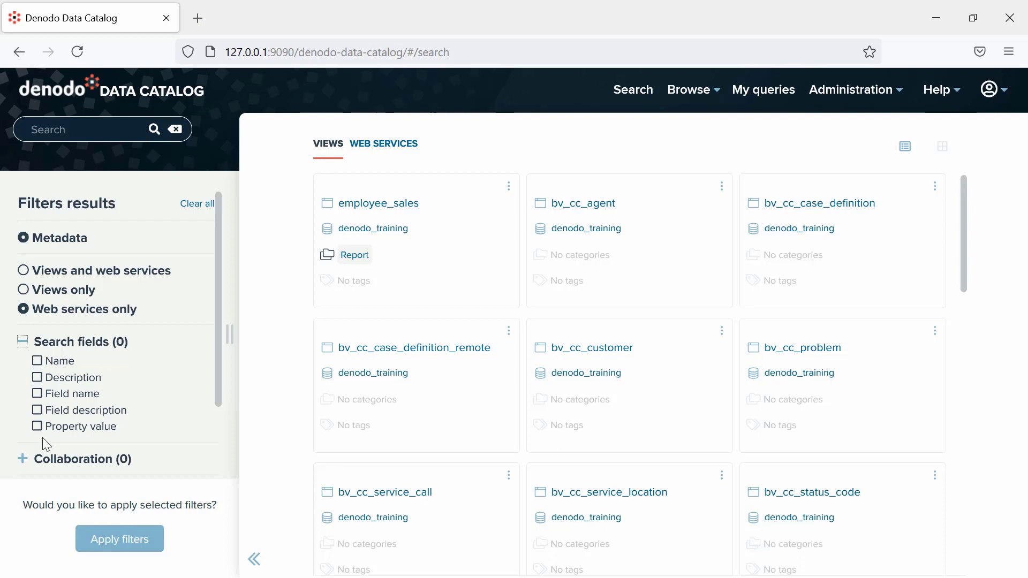
Expand Collaboration (Endorsed, Warned, Deprecated) and Databases (admin, denodo_training, itpilot) in the filter sidebar
{"action": "scroll", "coordinate": [42, 438], "scroll_direction": "down", "scroll_amount": 2}
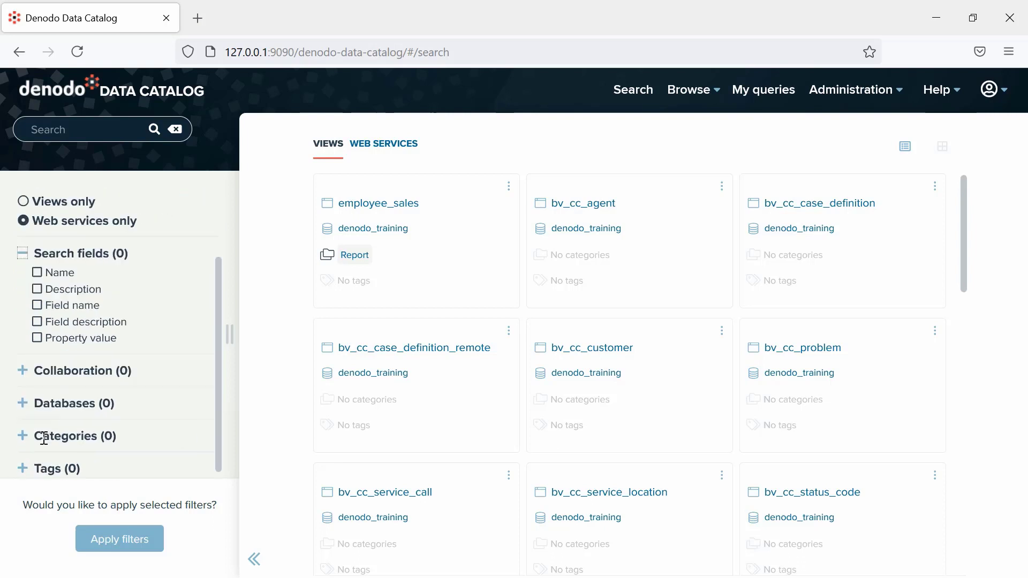
{"action": "left_click", "coordinate": [23, 364]}
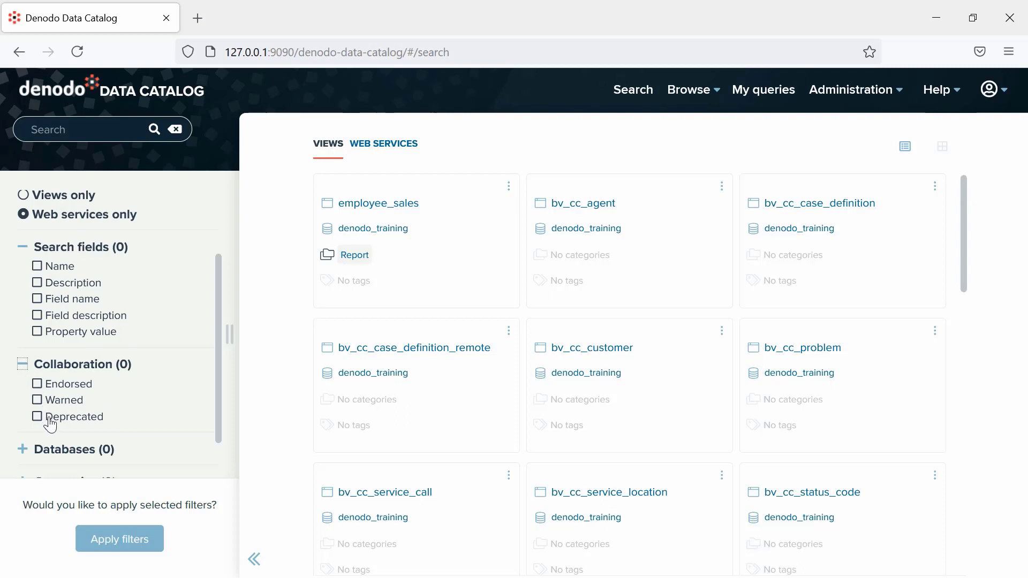
{"action": "scroll", "coordinate": [50, 423], "scroll_direction": "down", "scroll_amount": 2}
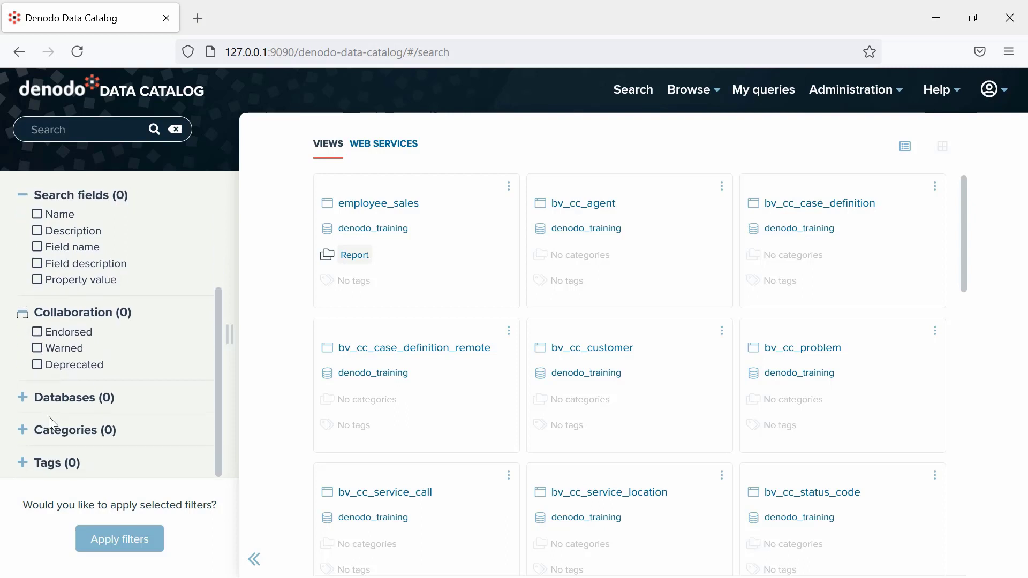
{"action": "left_click", "coordinate": [22, 399]}
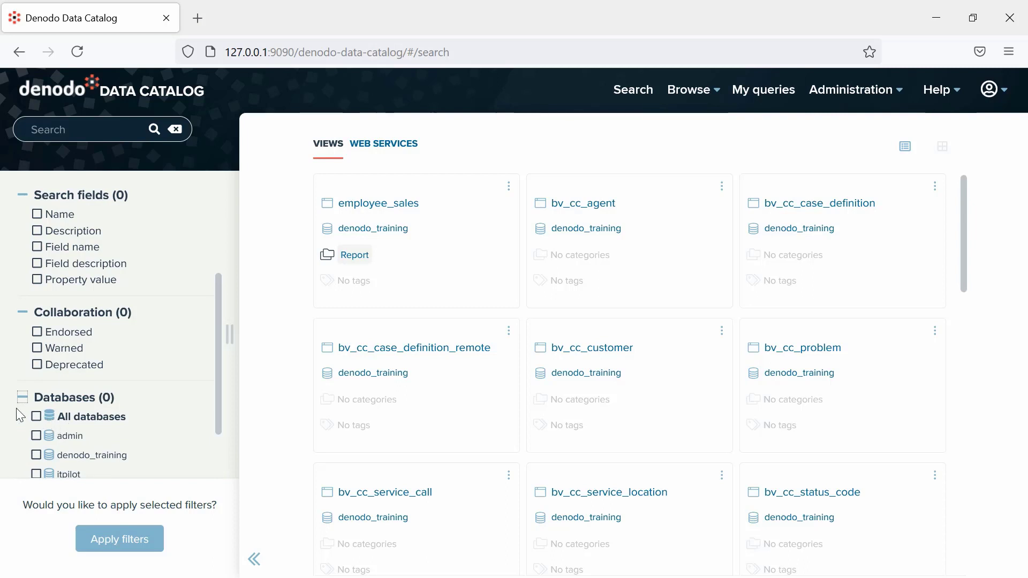
{"action": "scroll", "coordinate": [22, 409], "scroll_direction": "down", "scroll_amount": 2}
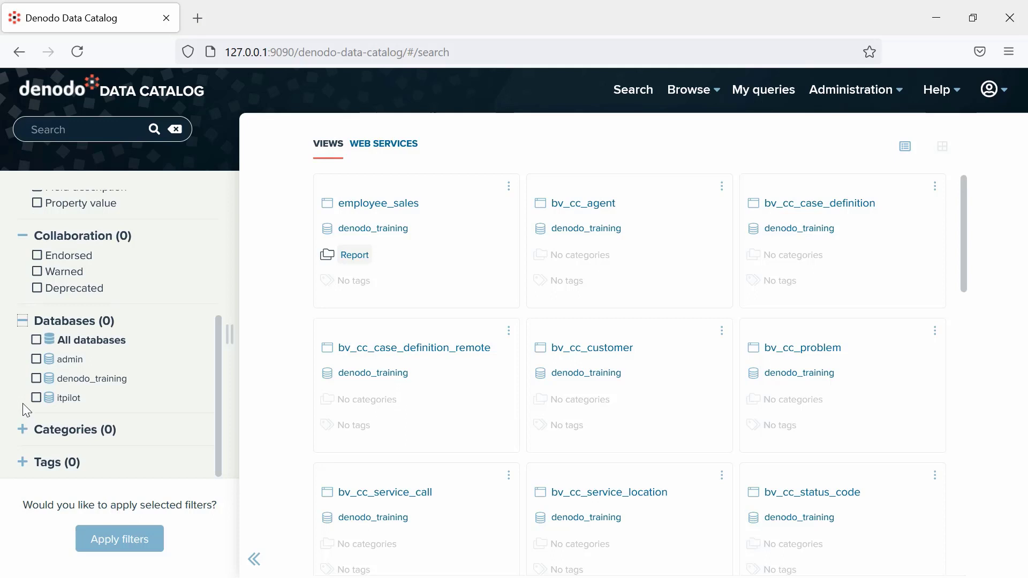
Expand the Categories and Tags filter groups in the sidebar
{"action": "left_click", "coordinate": [22, 431]}
{"action": "scroll", "coordinate": [23, 430], "scroll_direction": "down", "scroll_amount": 1}
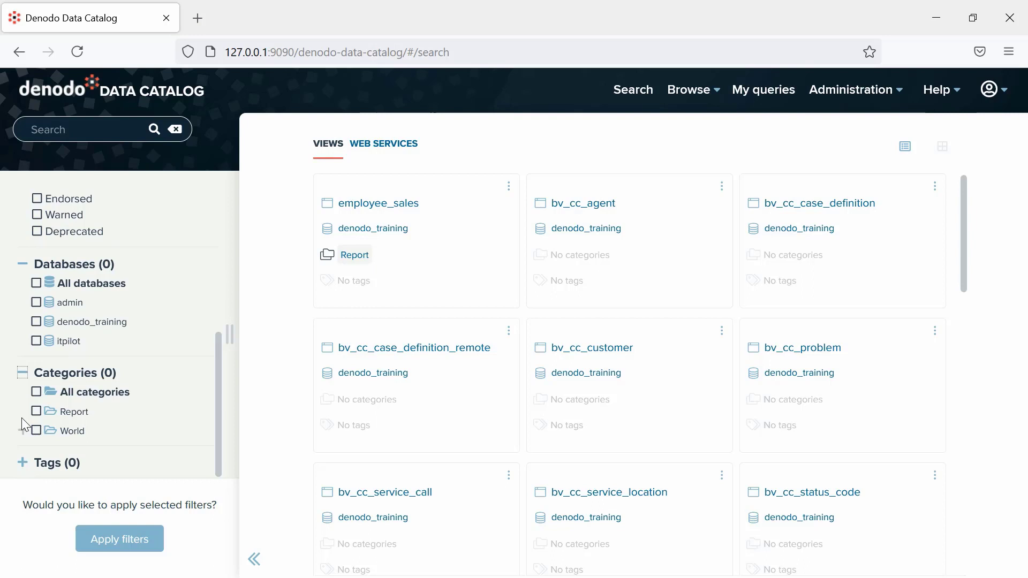
{"action": "left_click", "coordinate": [23, 464]}
{"action": "scroll", "coordinate": [26, 450], "scroll_direction": "down", "scroll_amount": 3}
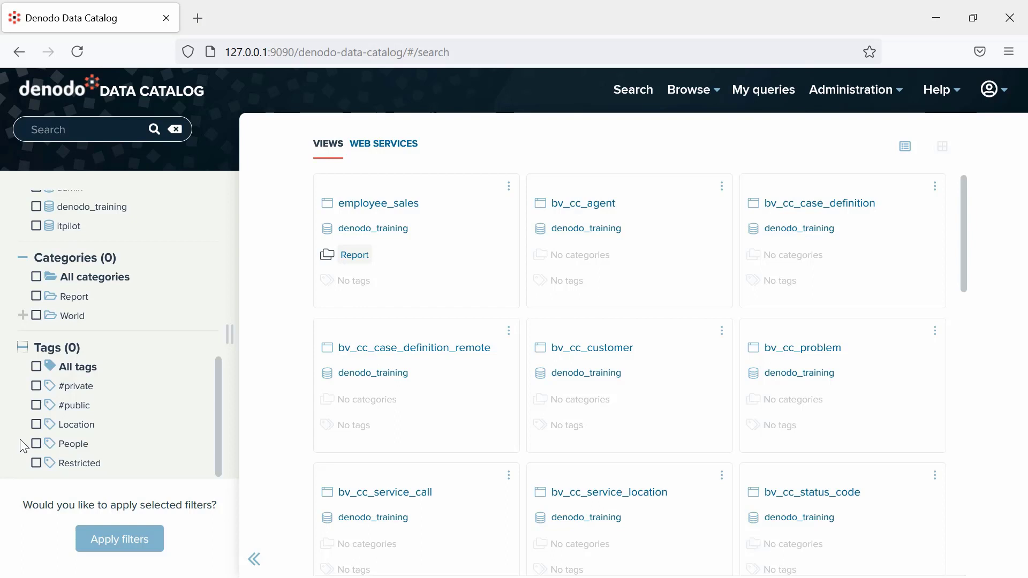
{"action": "scroll", "coordinate": [144, 321], "scroll_direction": "up", "scroll_amount": 10}
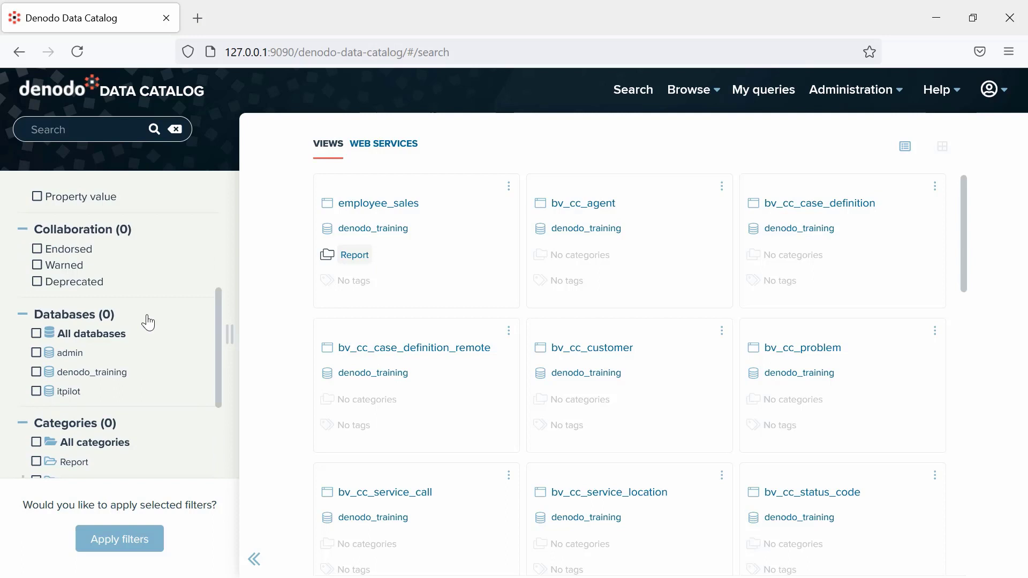
Switch back to views and web services, then search the catalog for 'Customer'
{"action": "left_click", "coordinate": [115, 271]}
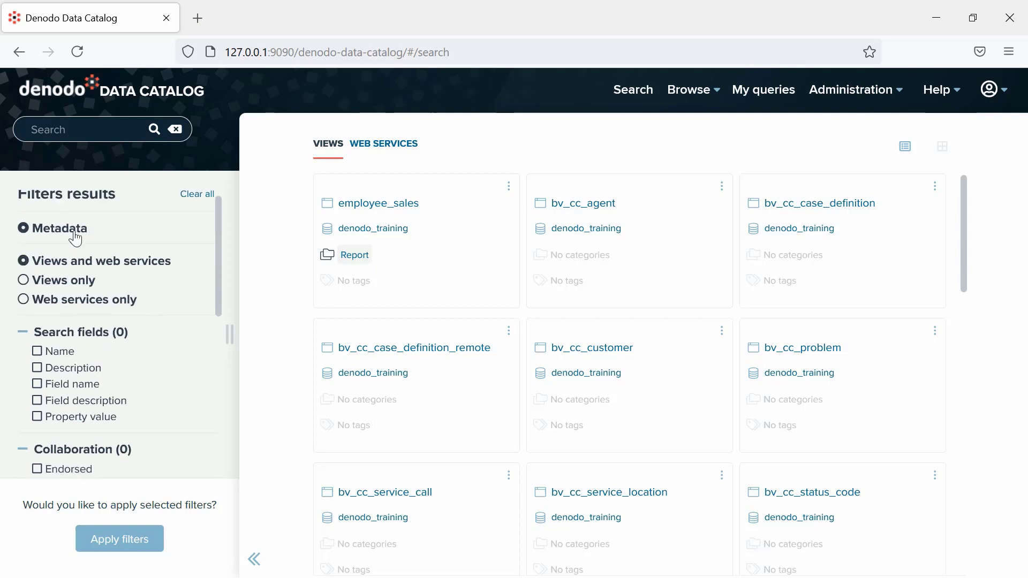
{"action": "scroll", "coordinate": [110, 200], "scroll_direction": "up", "scroll_amount": 1}
{"action": "left_click", "coordinate": [103, 128]}
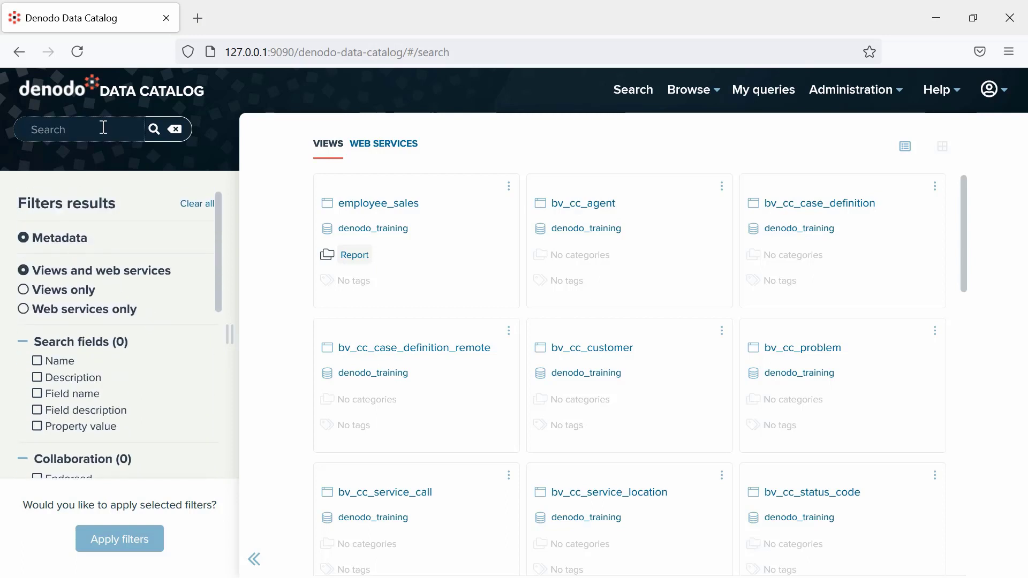
{"action": "type", "text": "Customer"}
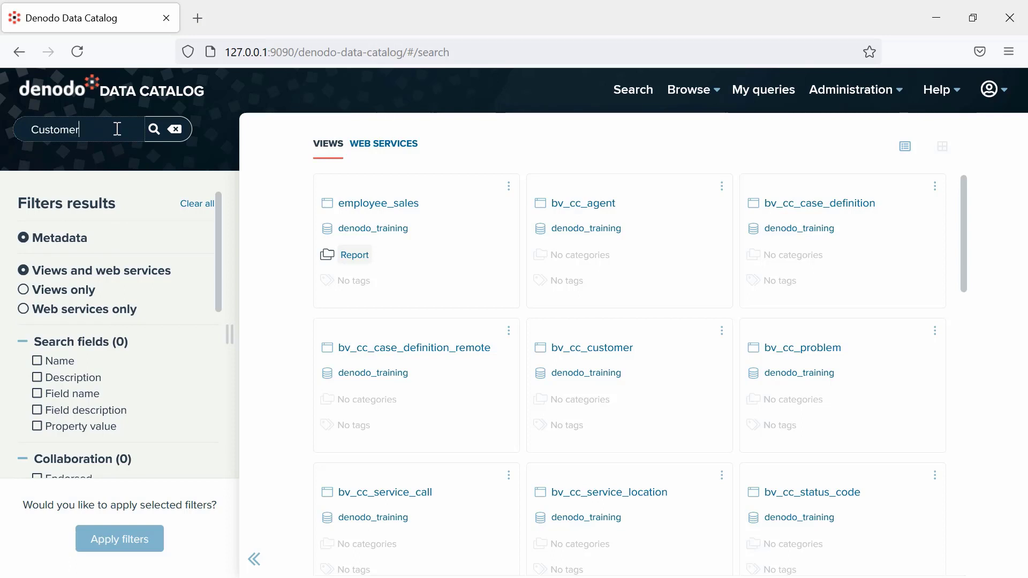
{"action": "left_click", "coordinate": [153, 131]}
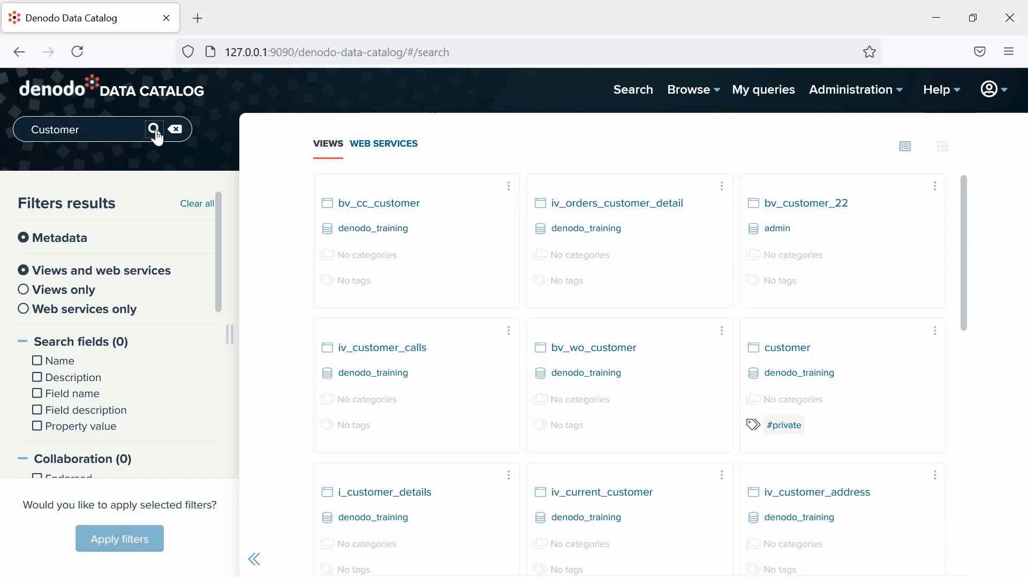
Go to the home page and run a Quick Search for 'Customer'
{"action": "left_click", "coordinate": [102, 103]}
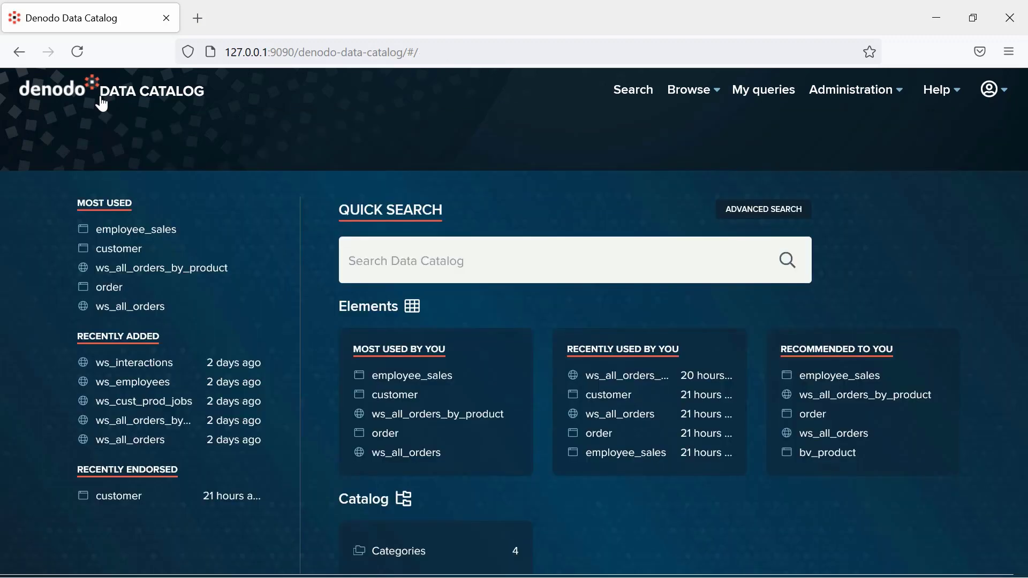
{"action": "left_click", "coordinate": [360, 261]}
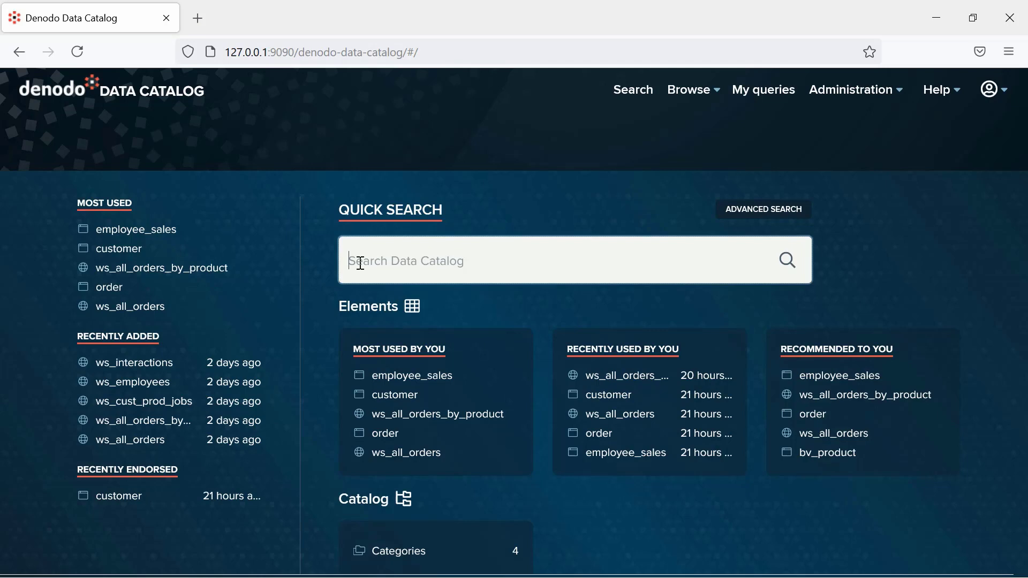
{"action": "type", "text": "Customer"}
{"action": "key", "text": "Return"}
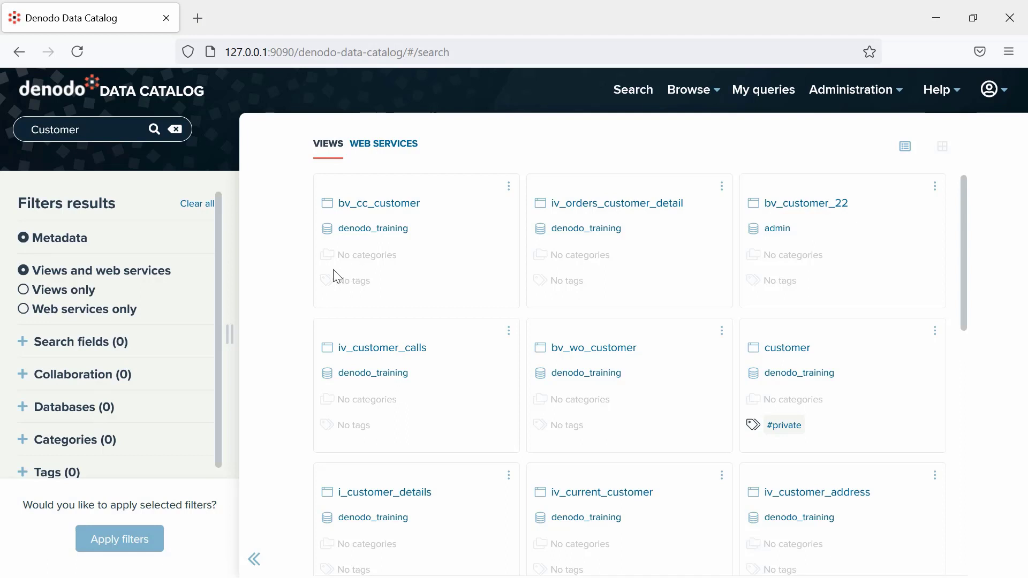
Choose Views only and check the China category under Categories > World > Asia
{"action": "left_click", "coordinate": [84, 296]}
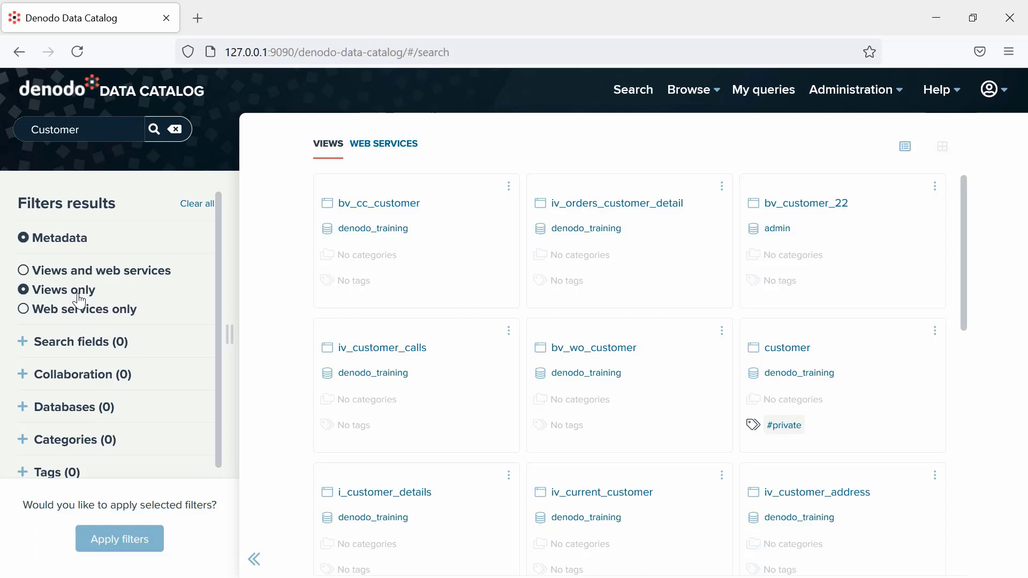
{"action": "left_click", "coordinate": [22, 442]}
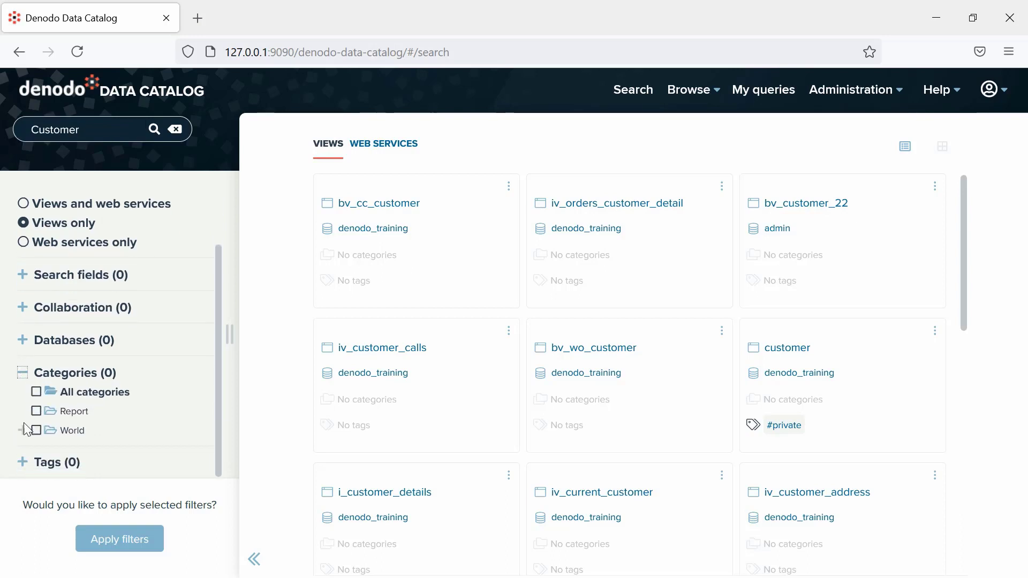
{"action": "left_click", "coordinate": [23, 430]}
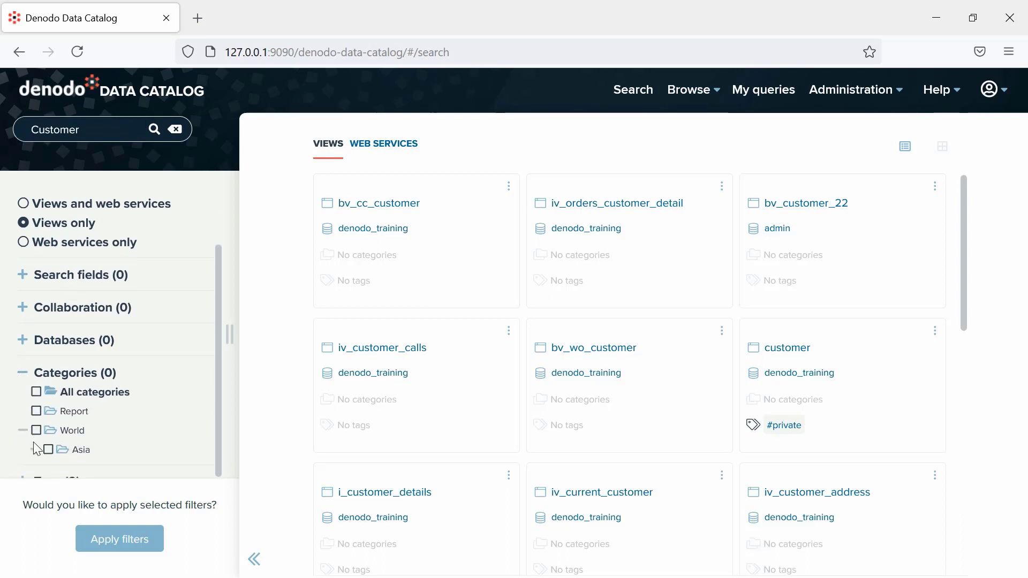
{"action": "left_click", "coordinate": [34, 449]}
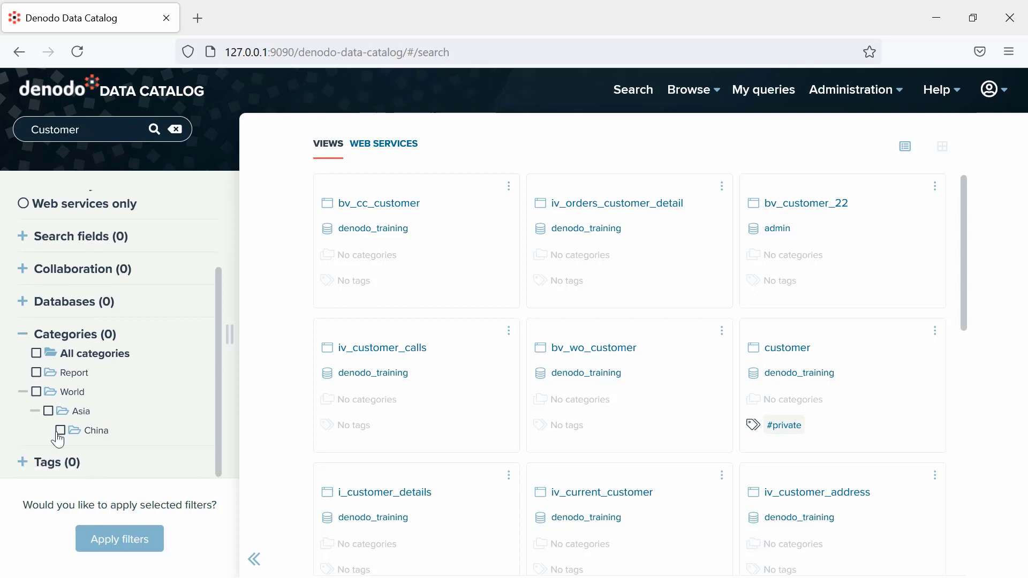
{"action": "left_click", "coordinate": [59, 432]}
Tick the Location and People tags and apply filters, leaving only iv_customer_china
{"action": "left_click", "coordinate": [21, 462]}
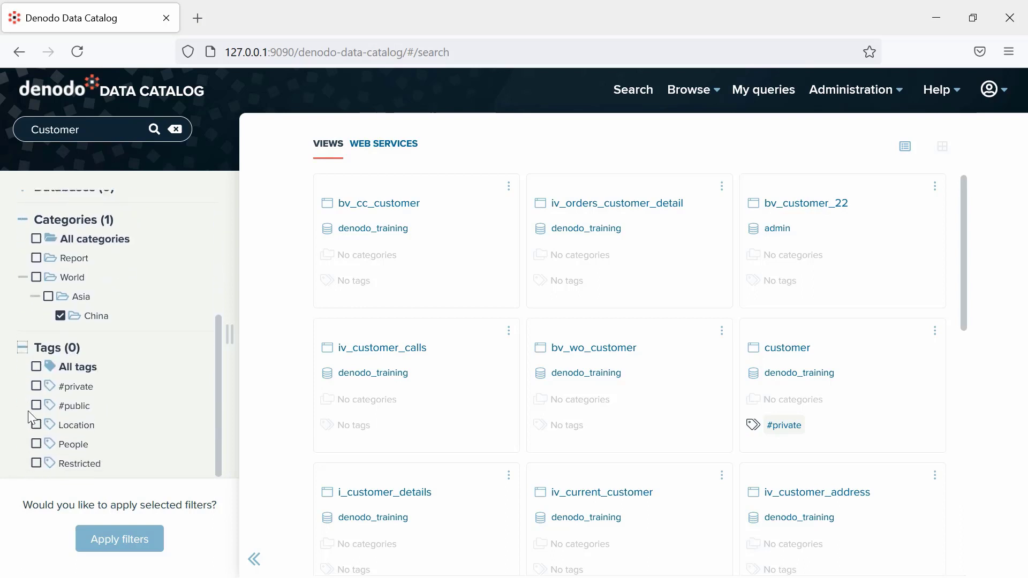
{"action": "left_click", "coordinate": [36, 425]}
{"action": "left_click", "coordinate": [36, 444]}
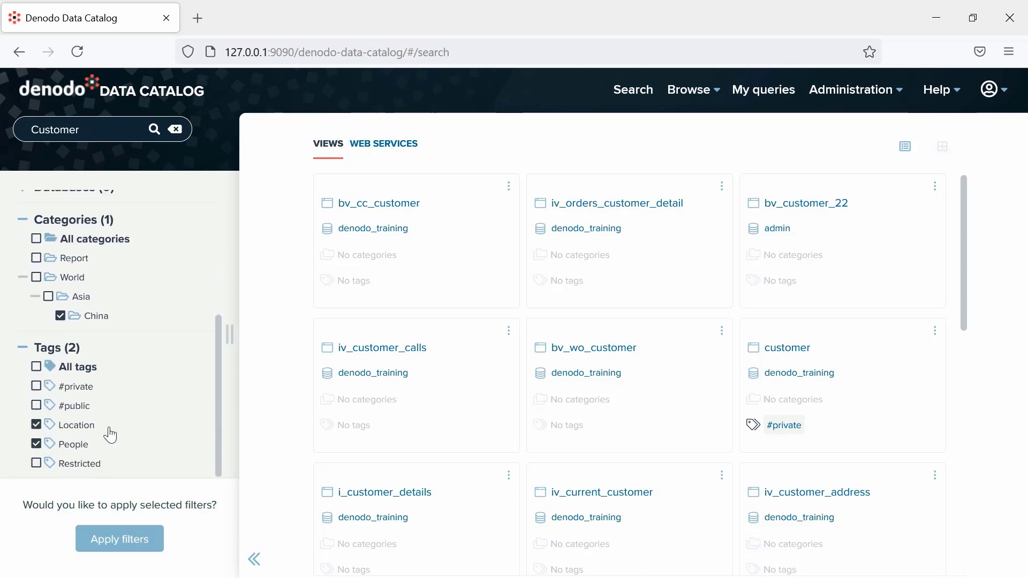
{"action": "left_click", "coordinate": [97, 552]}
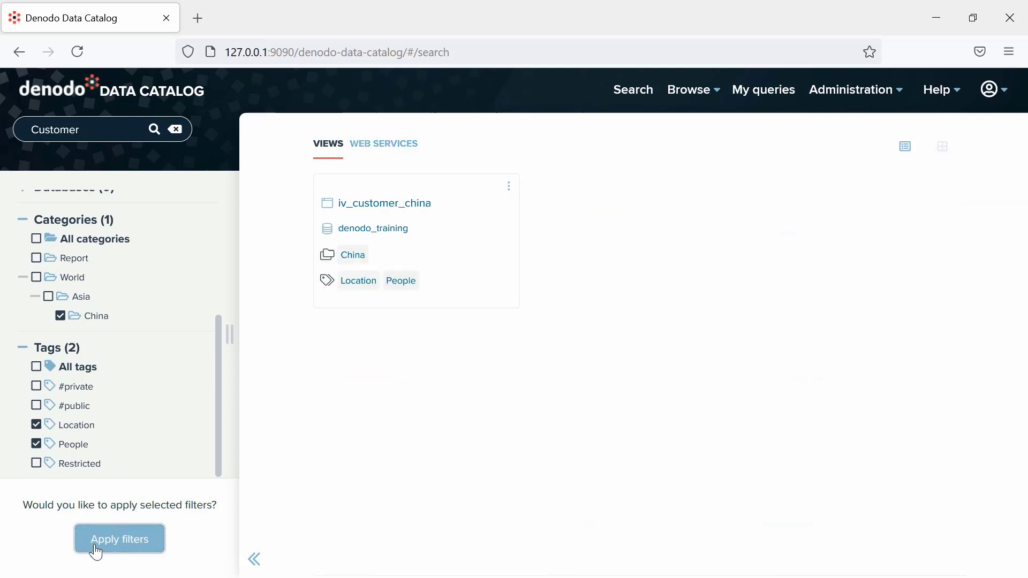